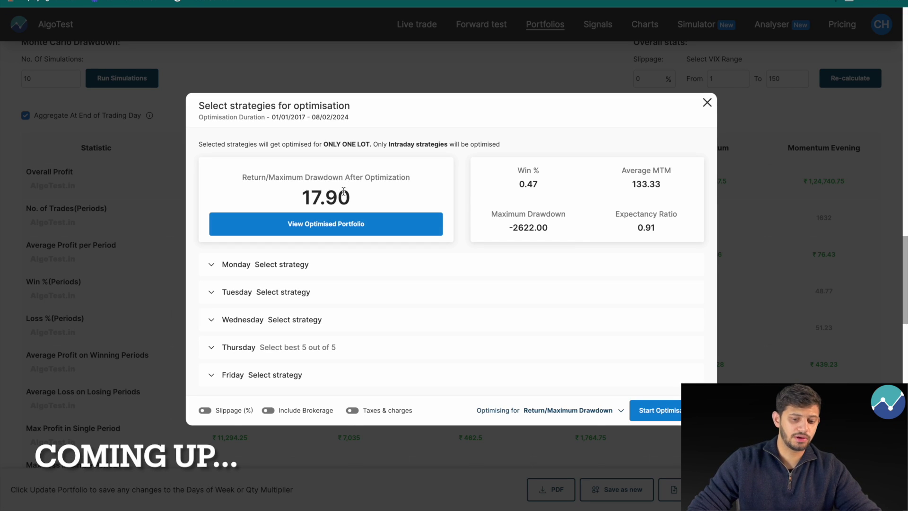
scroll(148, 260, "up", 3)
scroll(149, 260, "down", 1)
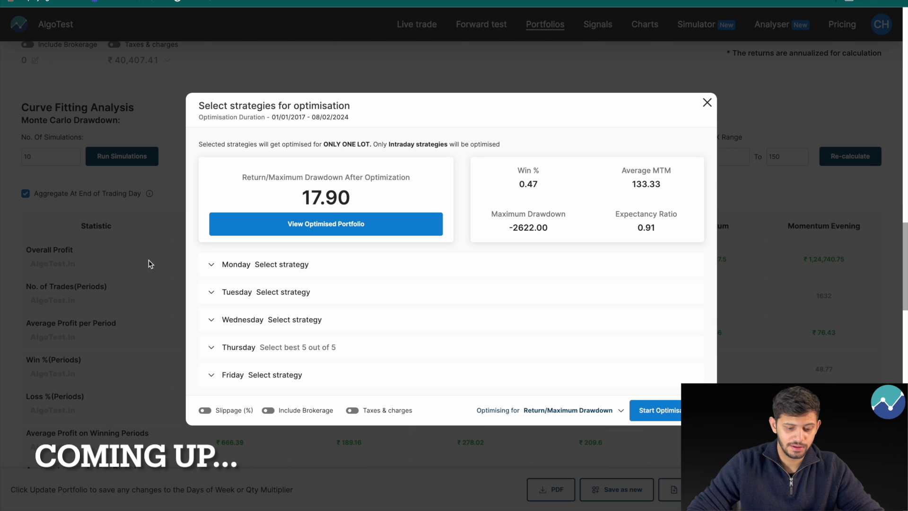
scroll(149, 263, "up", 1)
scroll(149, 261, "up", 4)
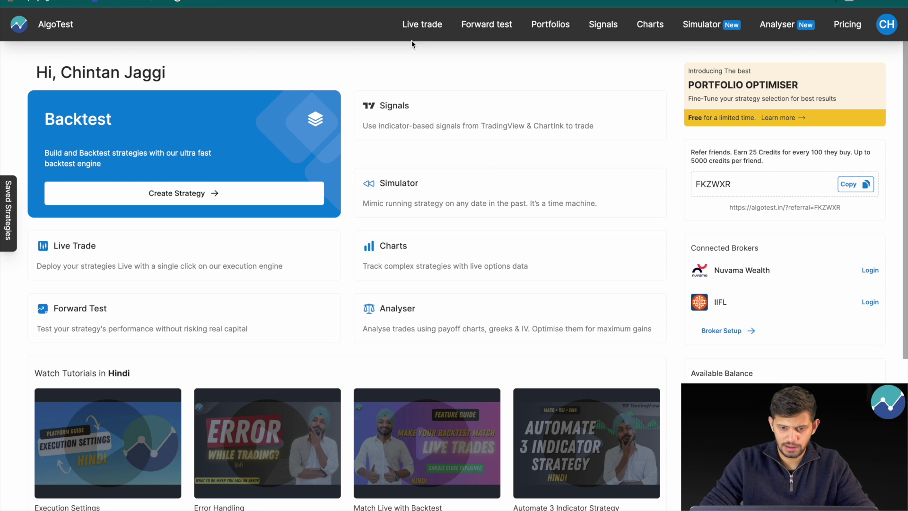
Open the Optimiser portfolio and run its backtest with the start date set to 01/01/2017.
left_click(551, 31)
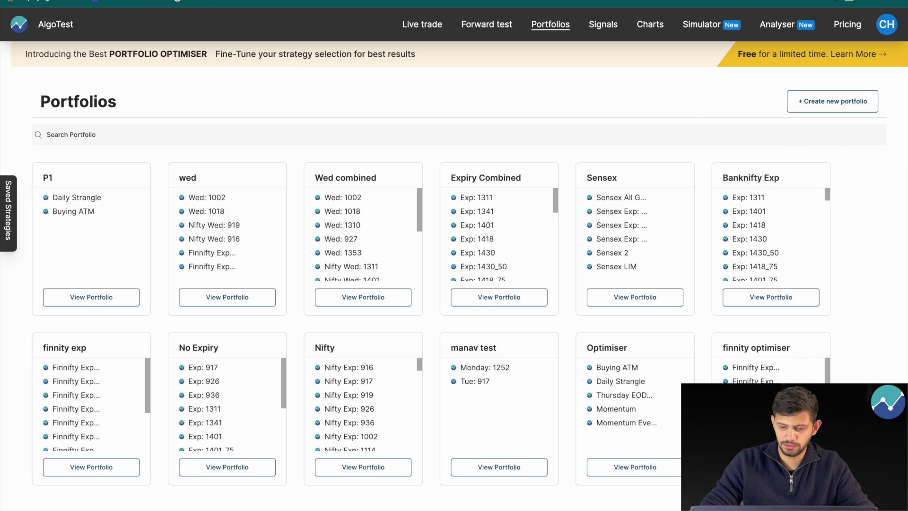
left_click(621, 349)
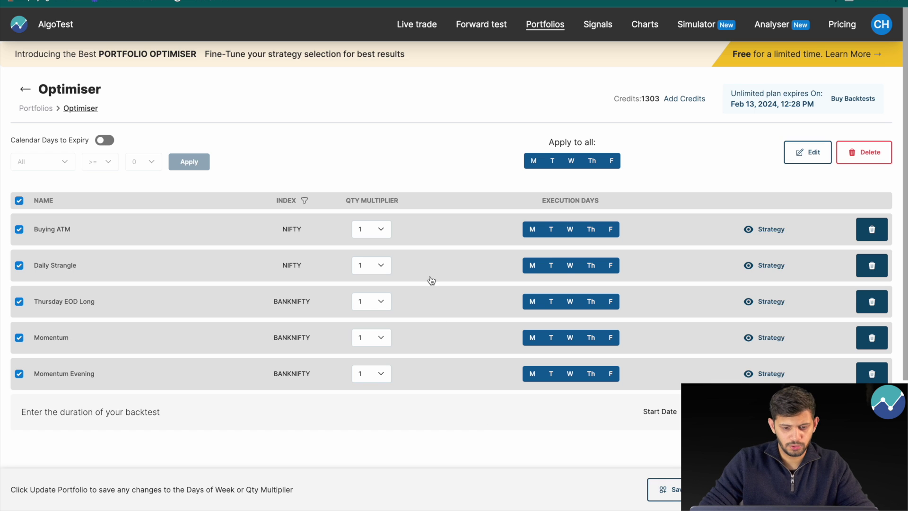
scroll(430, 281, "down", 1)
left_click(696, 375)
type("01/01/000")
type("2")
left_click(555, 399)
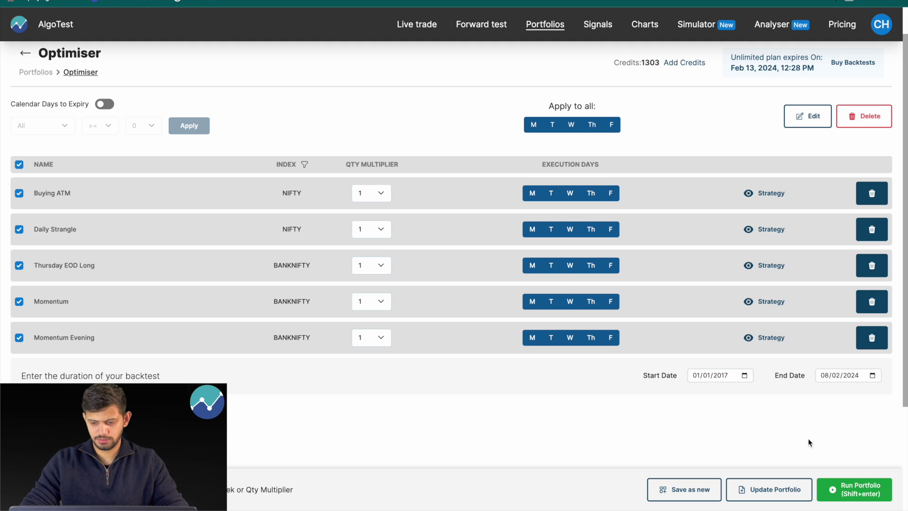
left_click(849, 487)
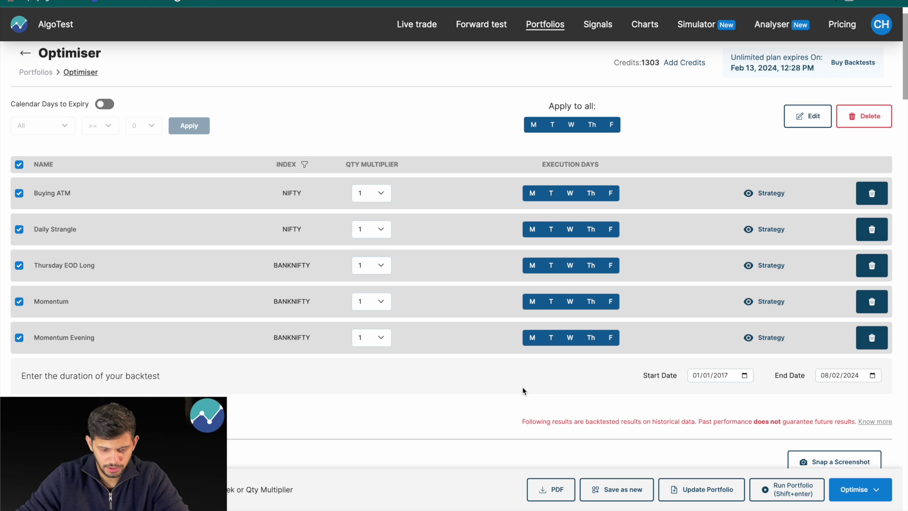
Examine the backtest's cumulative PnL curve, yearly returns and per-strategy statistics down to the drawdown and Return/MaxDD rows.
scroll(522, 388, "down", 10)
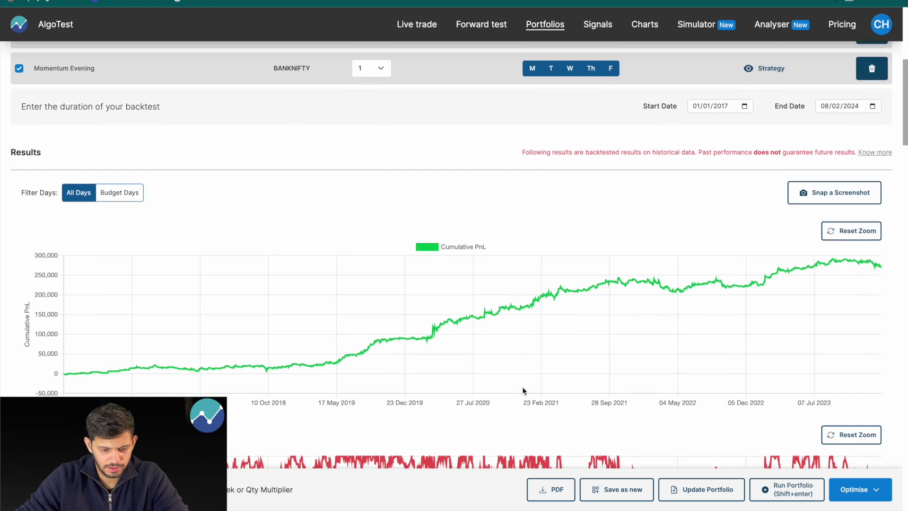
scroll(523, 391, "down", 15)
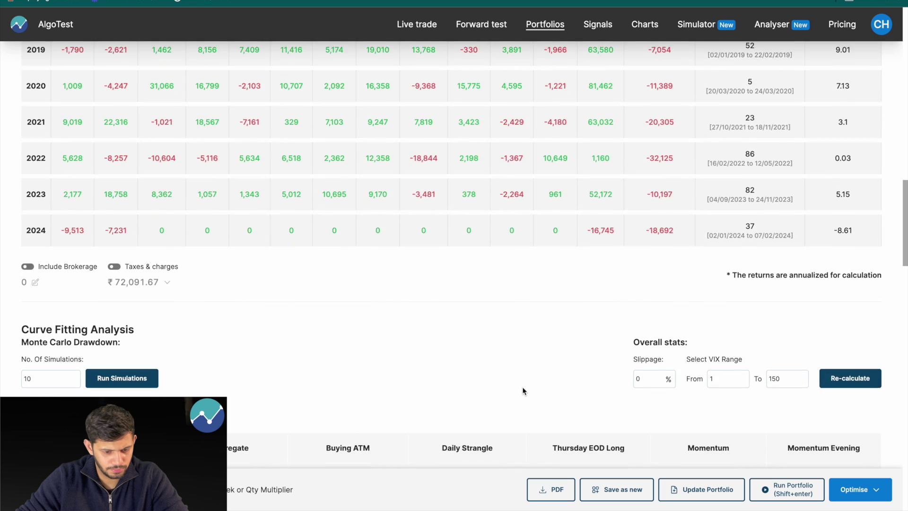
scroll(523, 391, "down", 3)
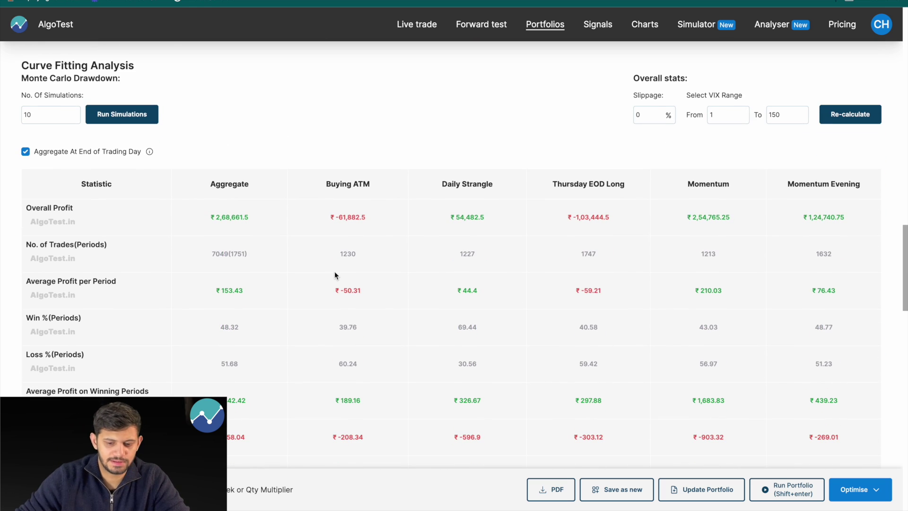
scroll(268, 230, "down", 2)
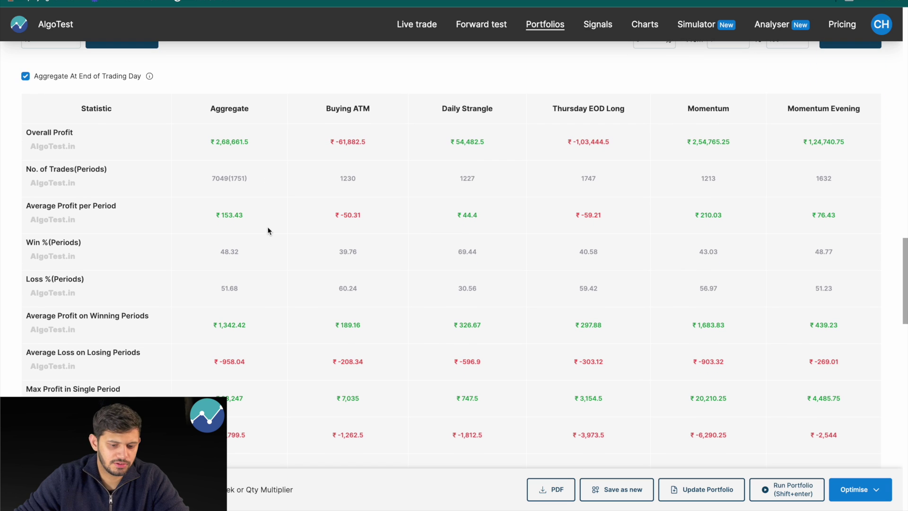
scroll(223, 381, "down", 5)
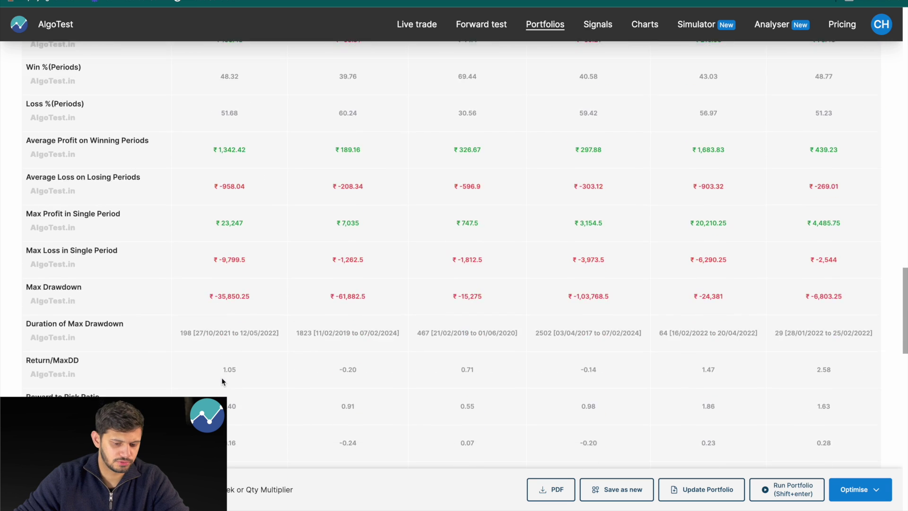
scroll(221, 378, "down", 2)
scroll(222, 377, "up", 8)
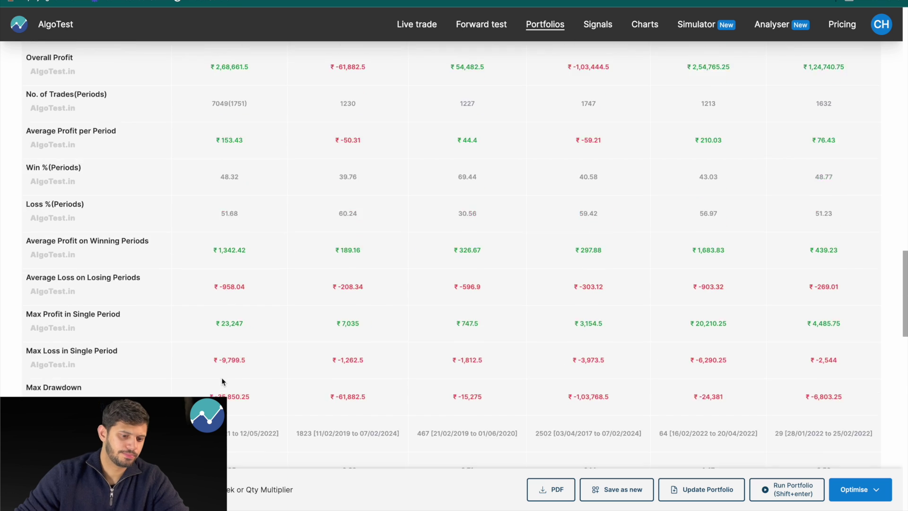
scroll(221, 377, "down", 1)
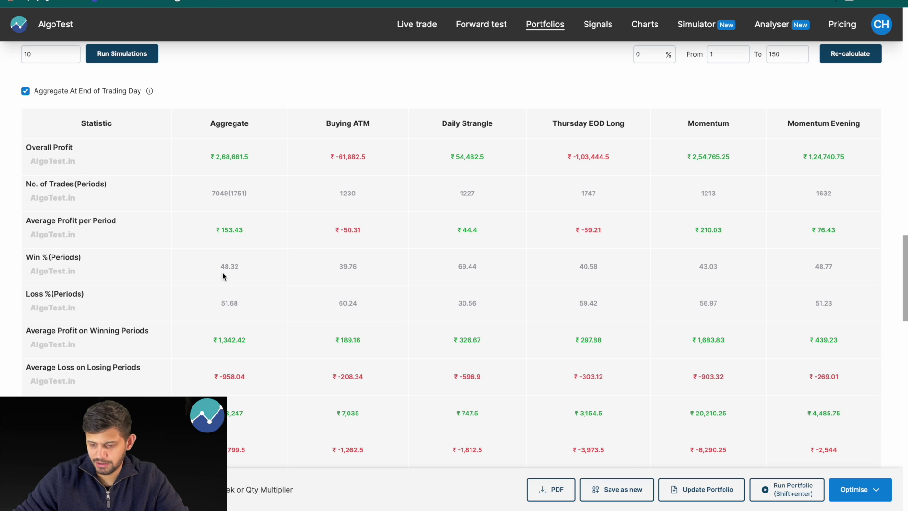
Optimise the portfolio for Win %, running the same strategies on all weekdays with at most 5 best strategies.
left_click(879, 498)
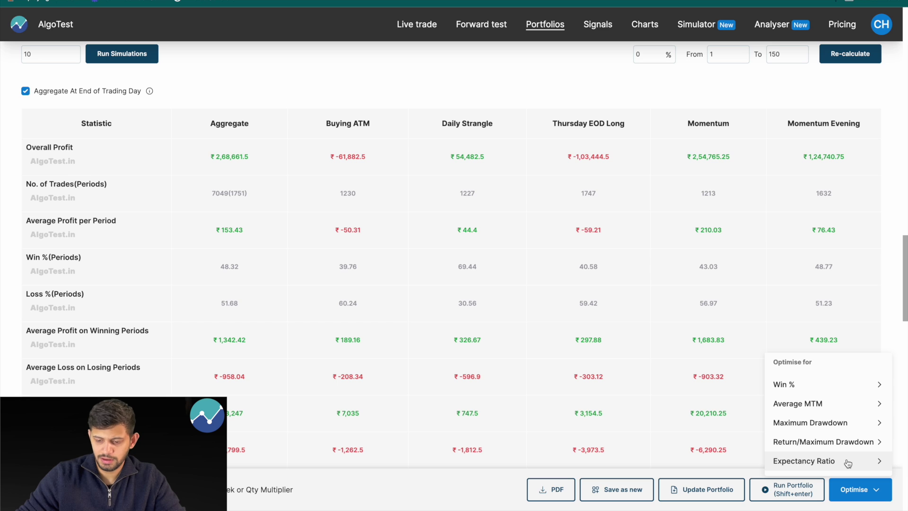
left_click(844, 392)
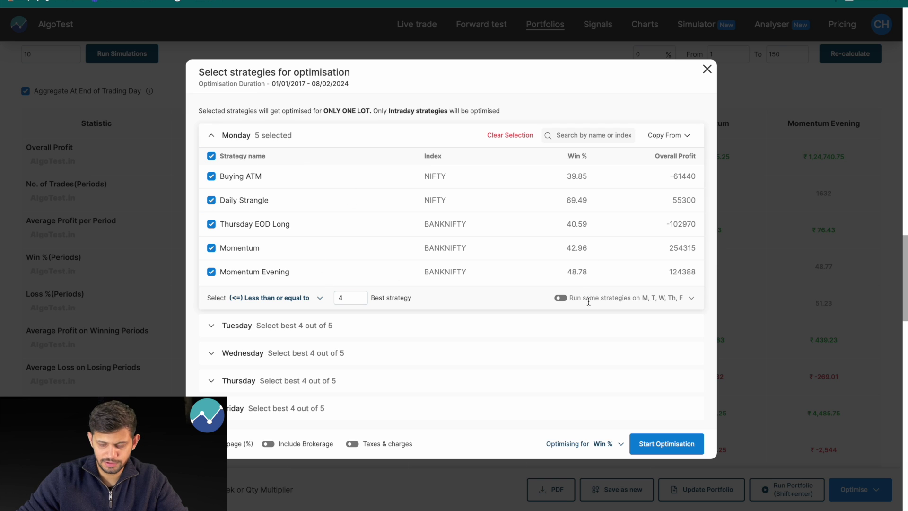
left_click(561, 298)
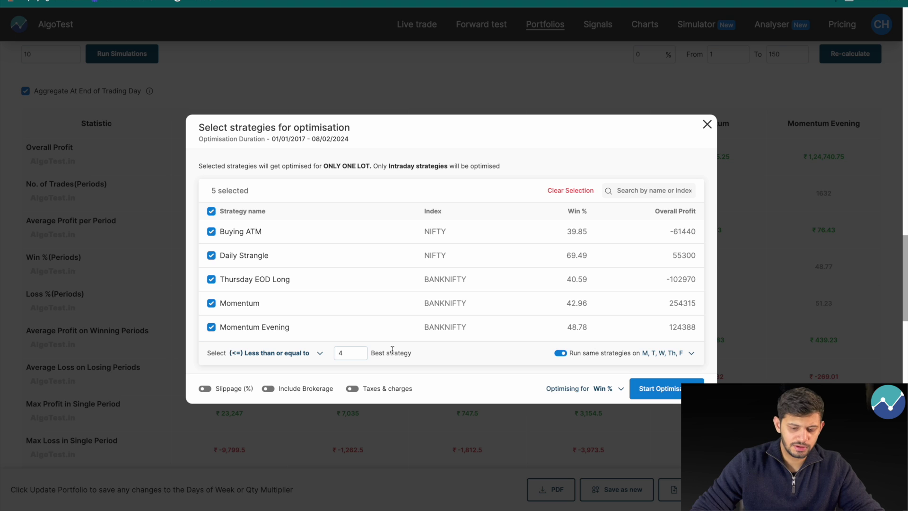
left_click(361, 351)
left_click(453, 353)
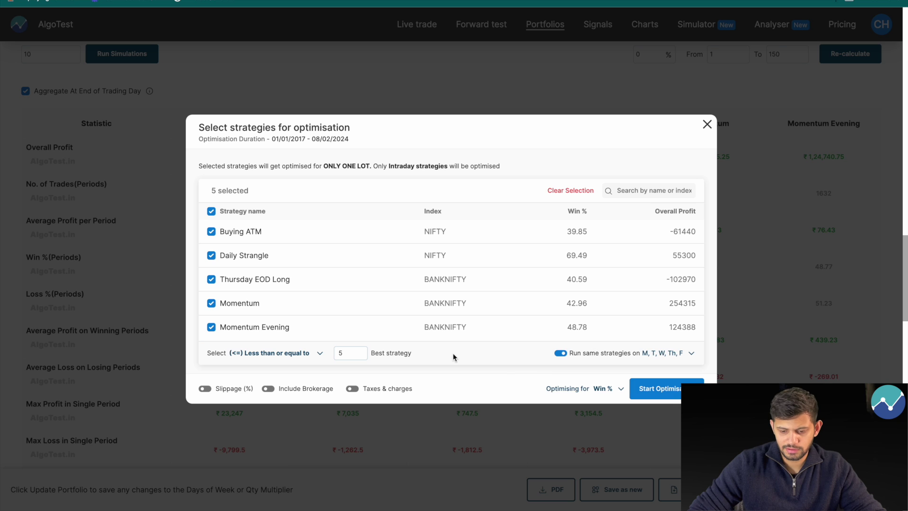
left_click(659, 388)
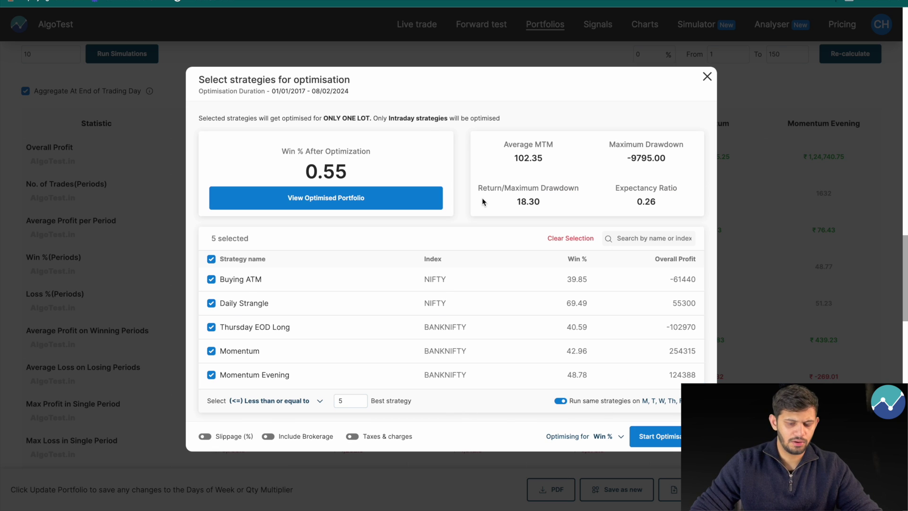
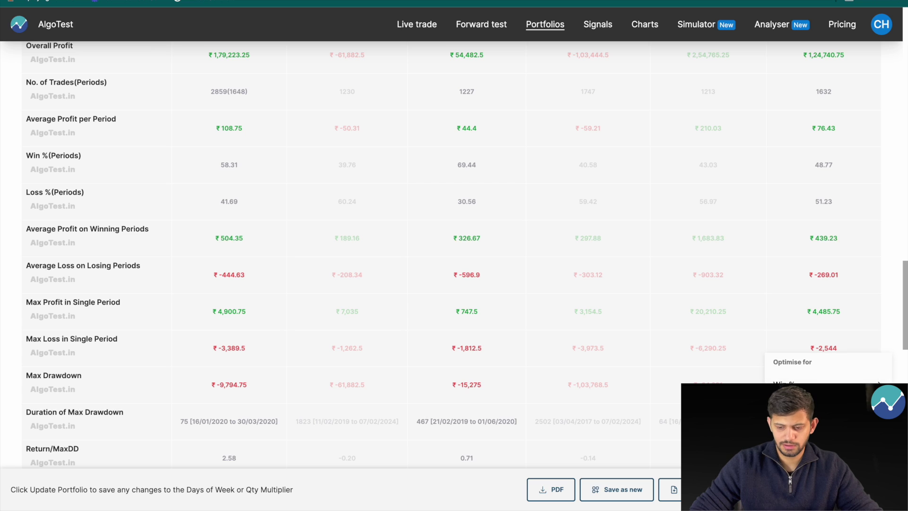
Set up another Win % optimisation with all five strategies selected for Monday and at most 5 best strategies.
left_click(827, 382)
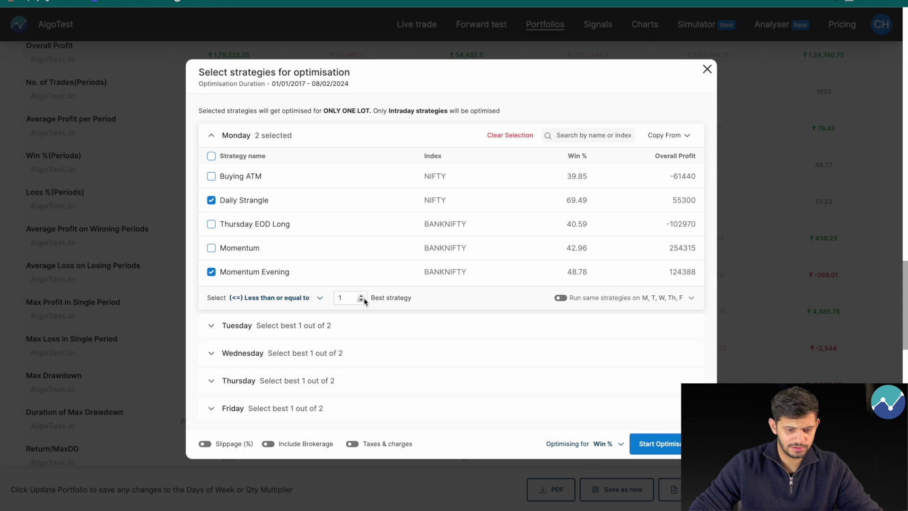
left_click(211, 225)
left_click(211, 176)
scroll(341, 229, "down", 1)
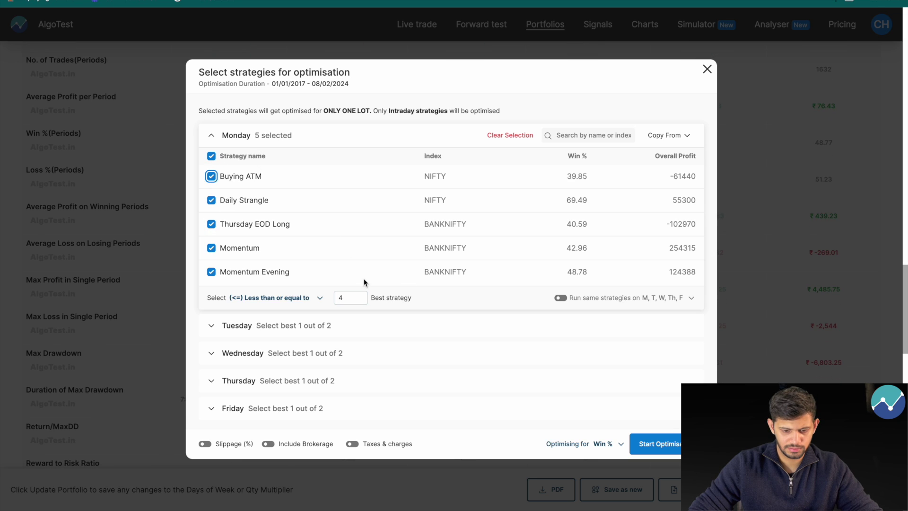
left_click(361, 295)
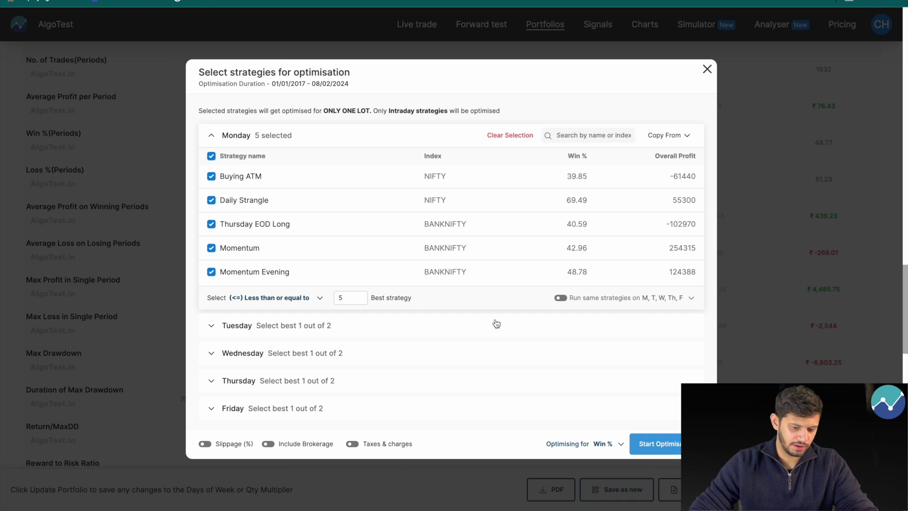
Run the optimisation with every strategy deselected for Tuesday through Friday and open the optimised portfolio.
left_click(212, 325)
scroll(214, 388, "down", 1)
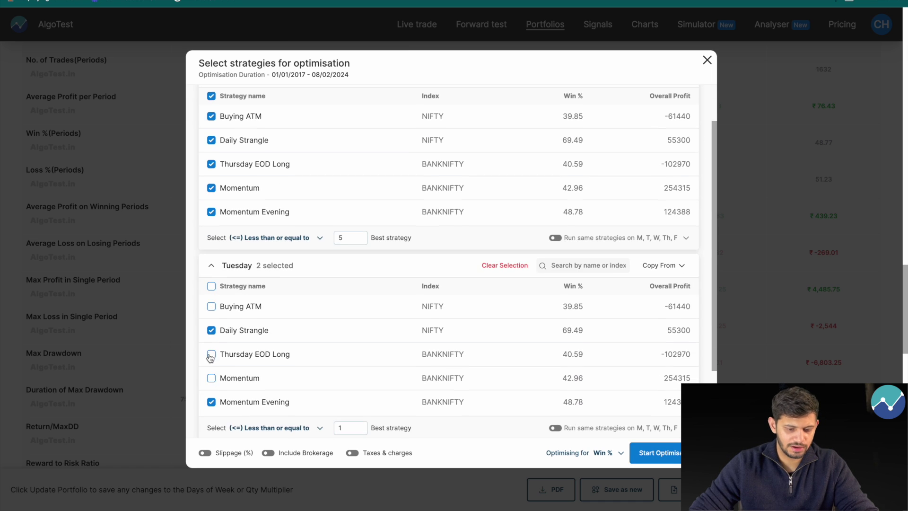
left_click(212, 330)
left_click(211, 402)
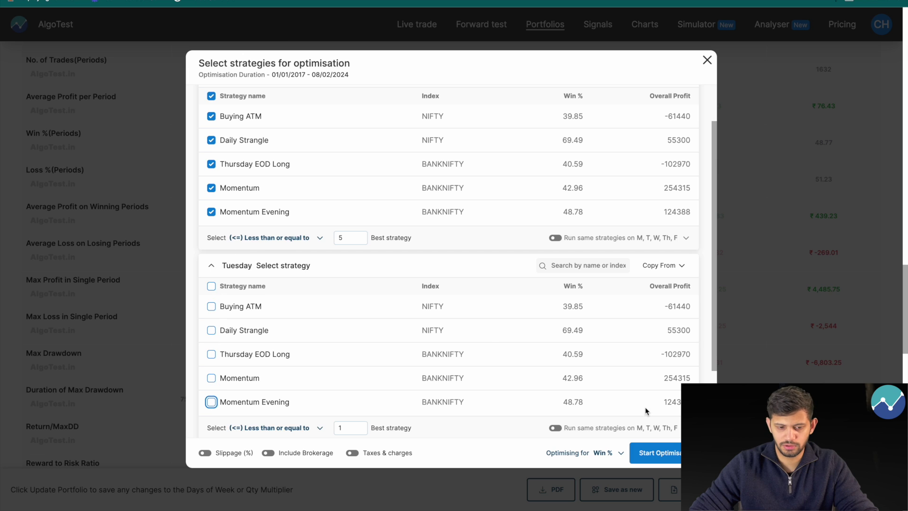
scroll(574, 406, "down", 2)
left_click(211, 180)
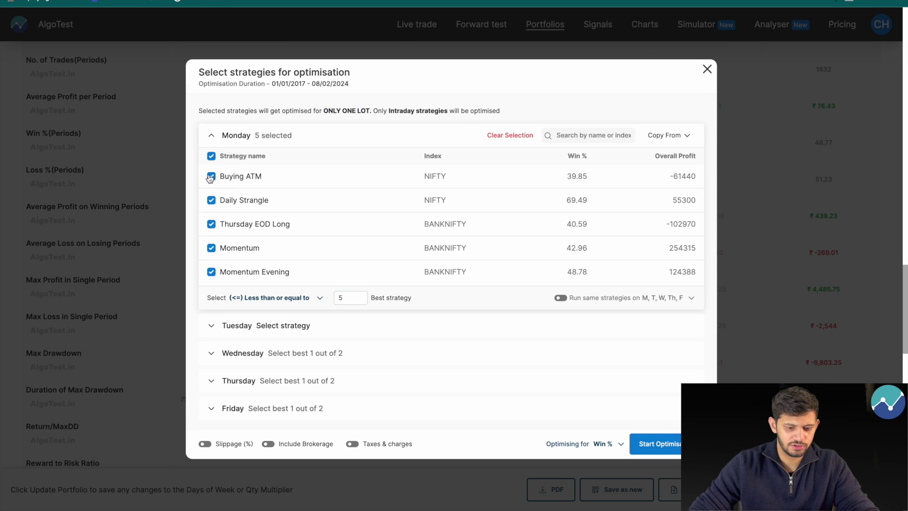
left_click(678, 445)
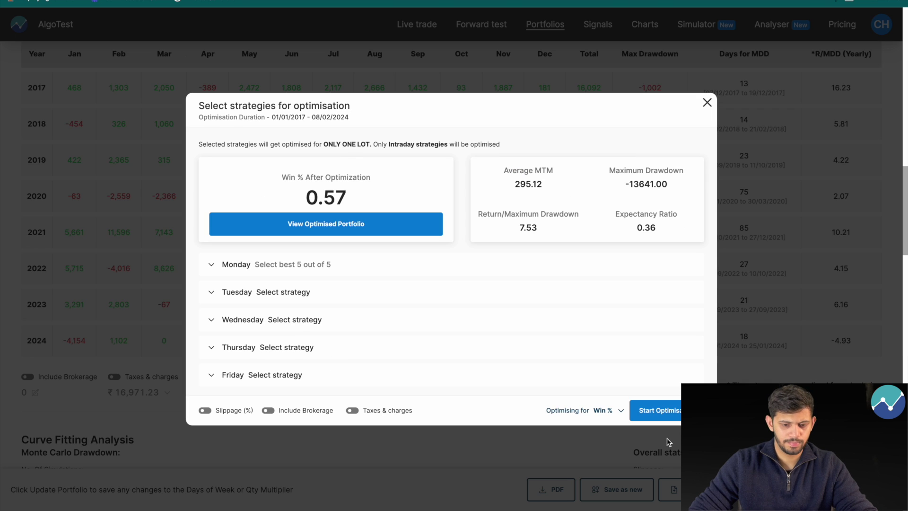
left_click(385, 234)
Examine the Monday-only portfolio's PnL curve, yearly returns and aggregate and per-strategy statistics.
scroll(385, 230, "down", 10)
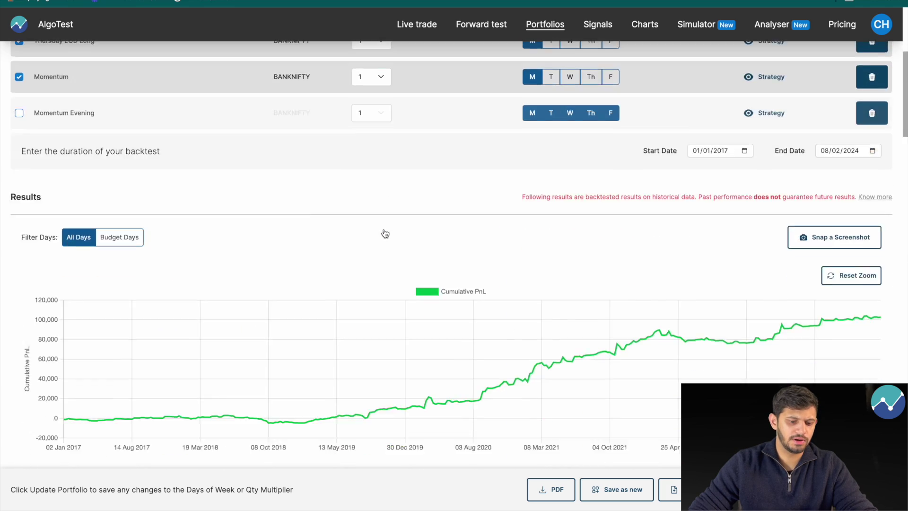
scroll(384, 230, "down", 15)
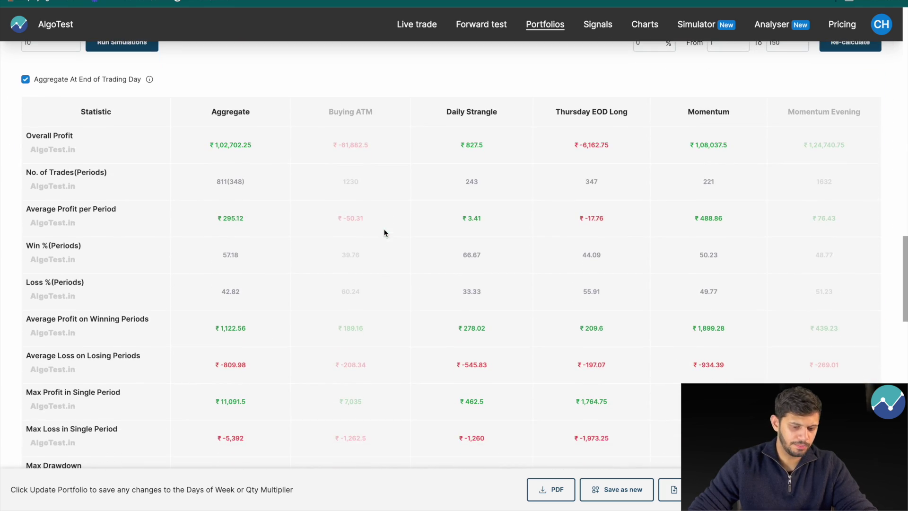
scroll(273, 301, "down", 1)
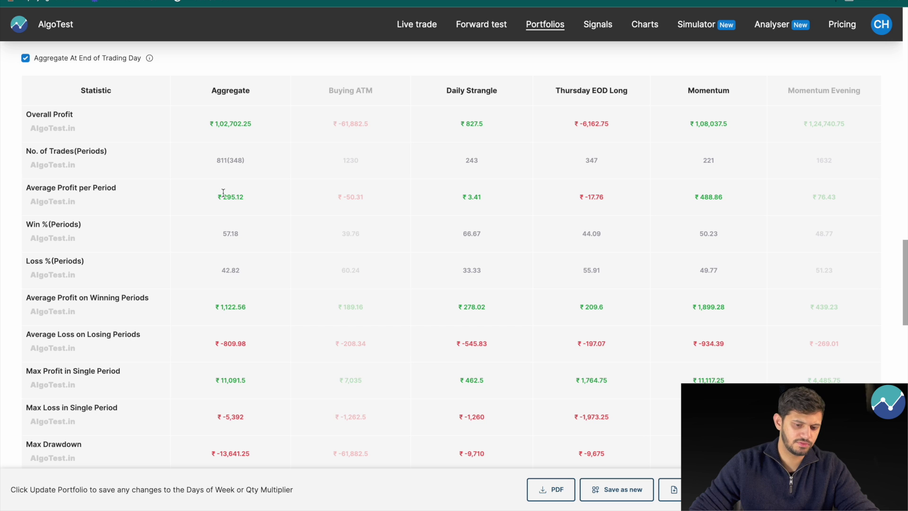
scroll(666, 361, "up", 9)
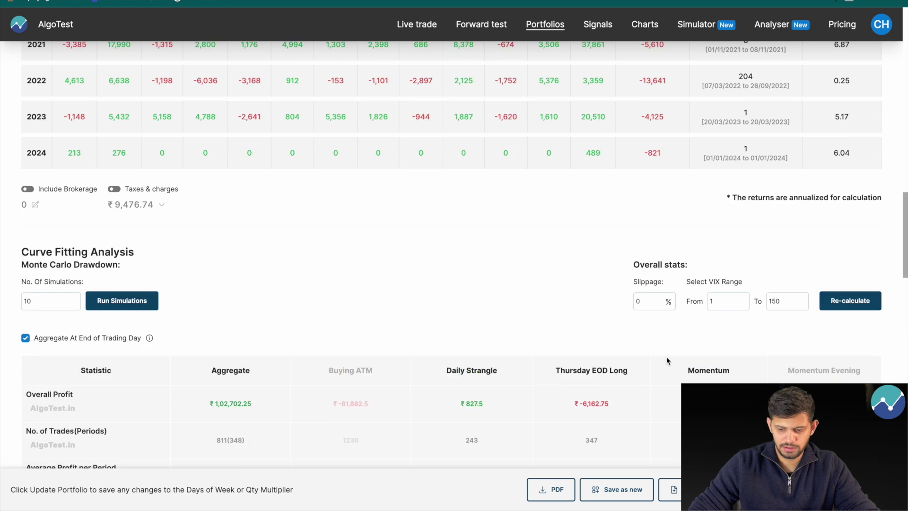
scroll(665, 361, "down", 10)
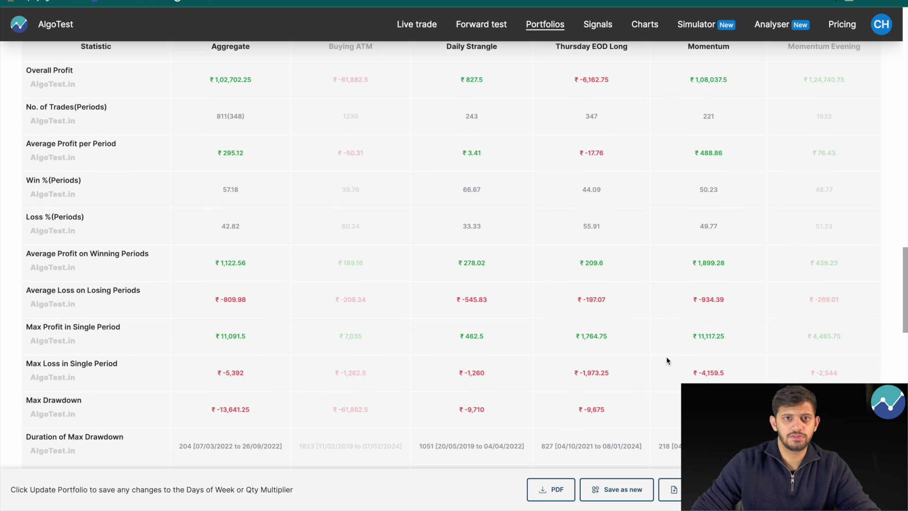
scroll(416, 204, "up", 5)
scroll(415, 205, "down", 1)
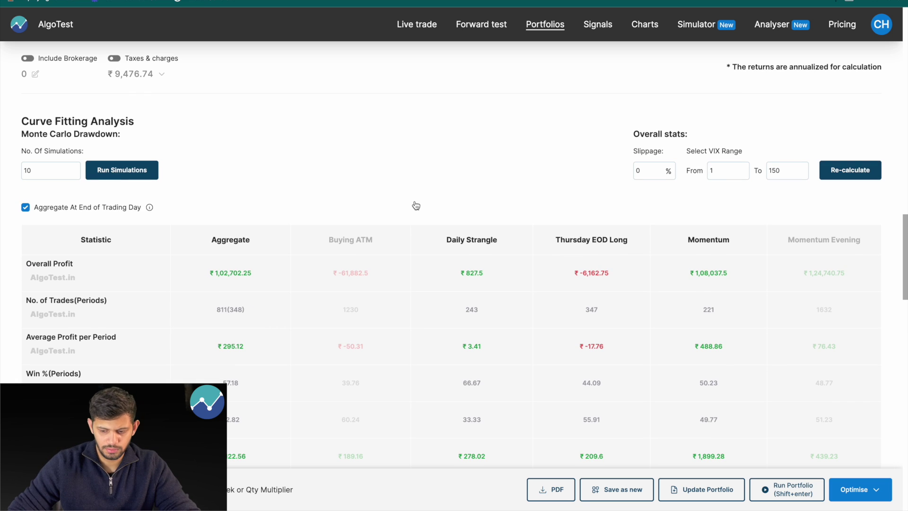
scroll(416, 204, "up", 1)
scroll(415, 204, "down", 2)
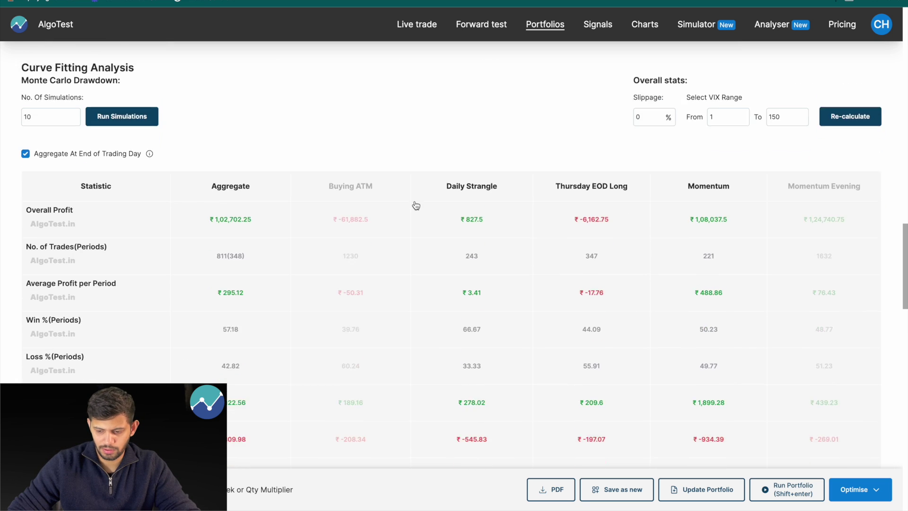
Include the Momentum Evening and Buying ATM strategies in the portfolio again and check the recalculated statistics.
left_click(865, 489)
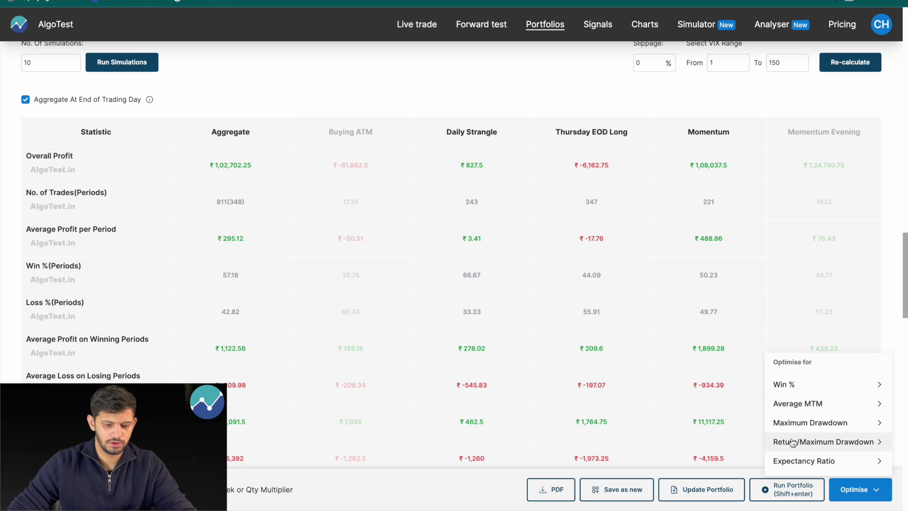
scroll(504, 349, "down", 5)
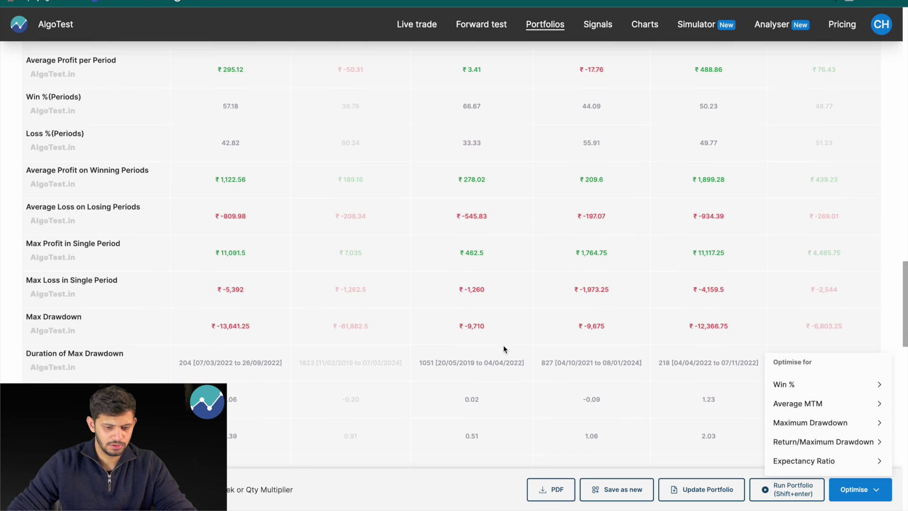
scroll(504, 349, "up", 15)
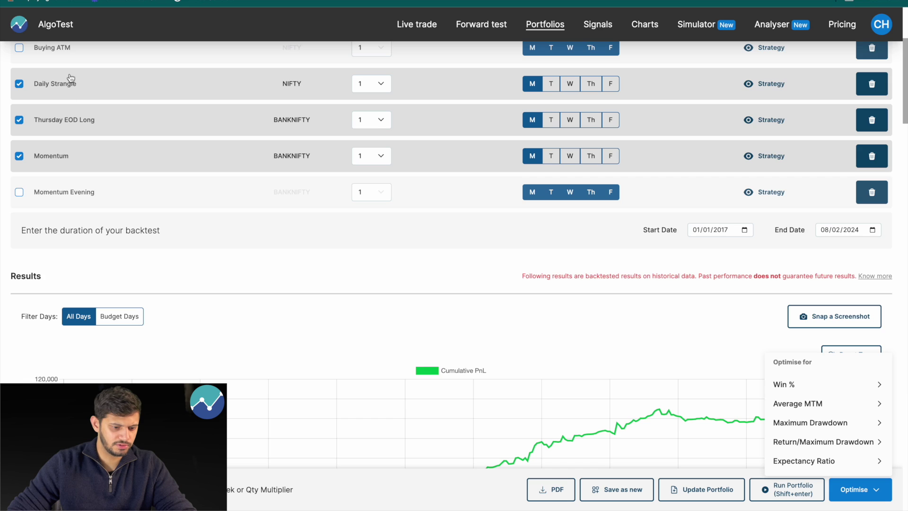
scroll(71, 85, "up", 2)
left_click(19, 283)
left_click(20, 142)
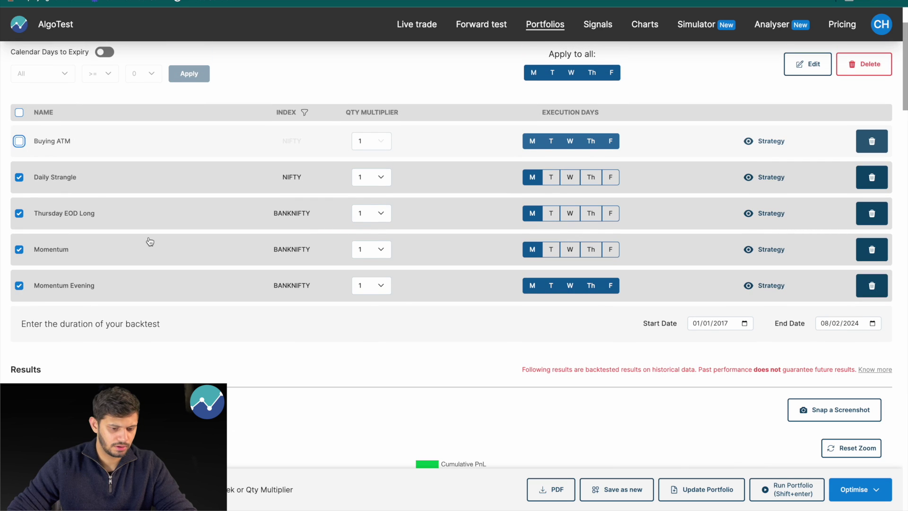
scroll(149, 239, "down", 12)
scroll(149, 237, "down", 6)
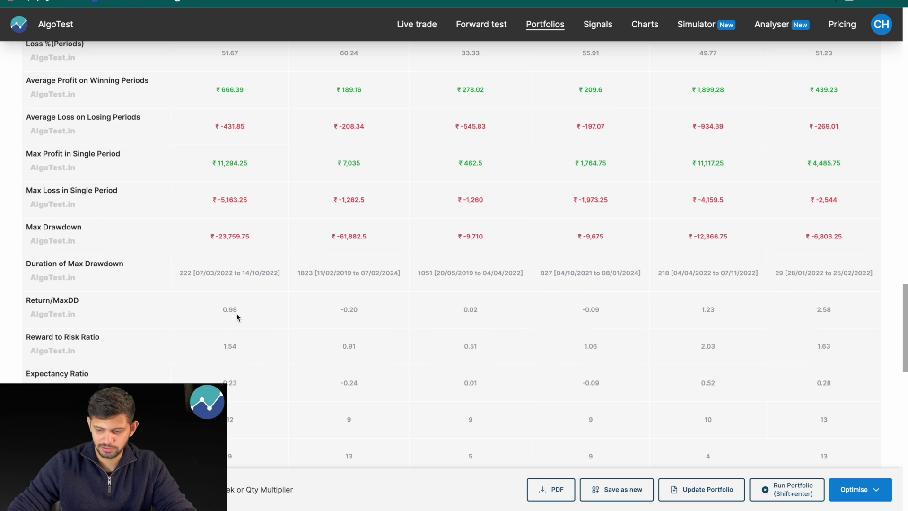
Optimise for Return/Maximum Drawdown on Thursday only, with all five strategies selected and at most 5 best strategies.
left_click(879, 490)
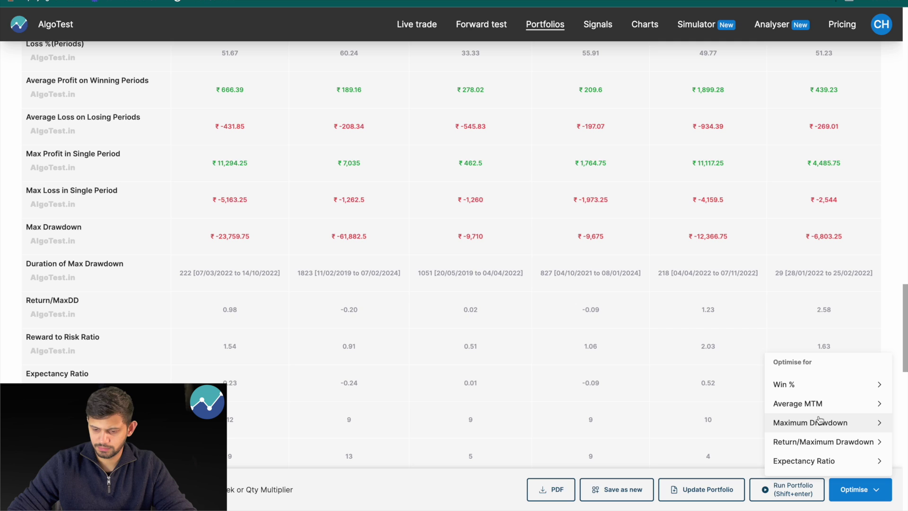
left_click(857, 442)
left_click(211, 155)
left_click(211, 135)
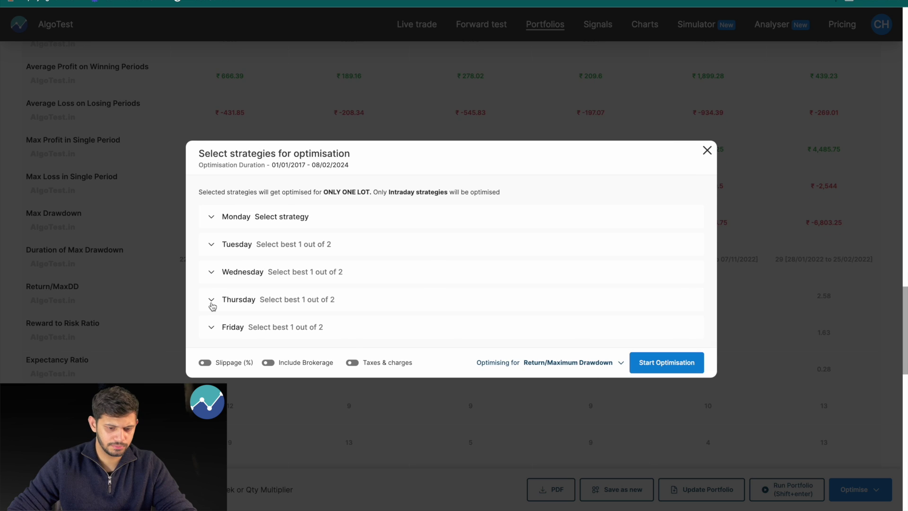
left_click(212, 304)
left_click(211, 239)
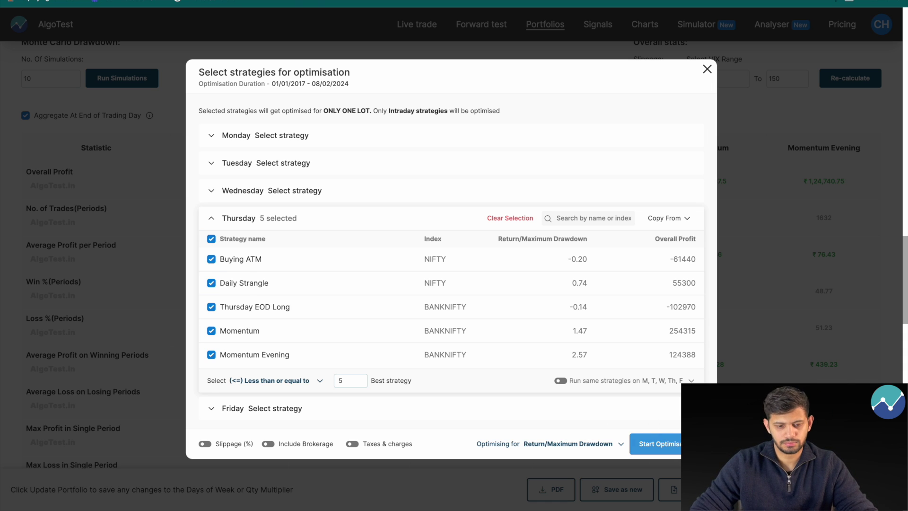
left_click(660, 444)
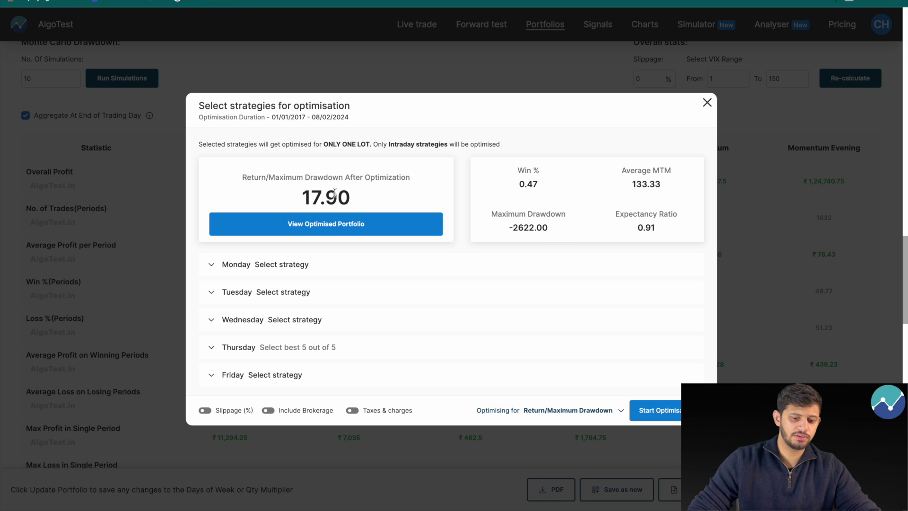
scroll(149, 260, "up", 3)
scroll(149, 260, "down", 2)
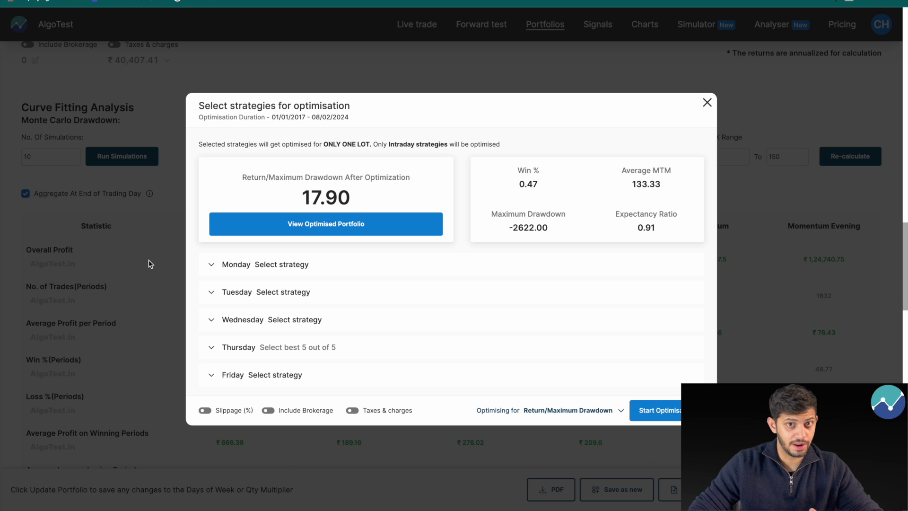
scroll(149, 260, "up", 1)
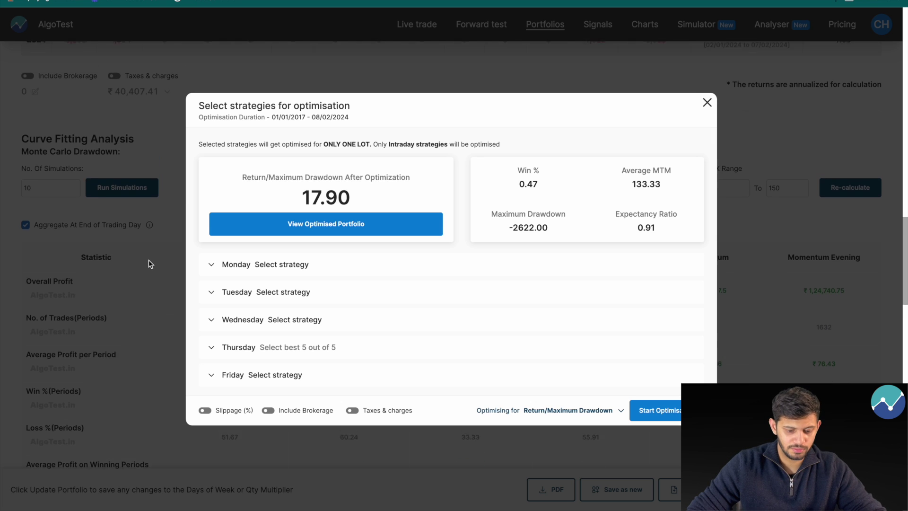
scroll(149, 260, "up", 3)
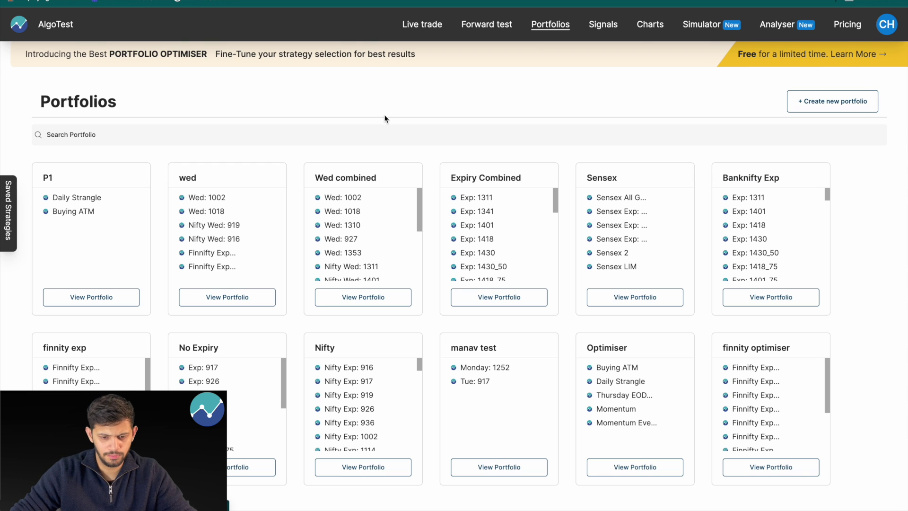
Open the Wed combined portfolio and look through its list of strategies and execution days.
left_click(363, 296)
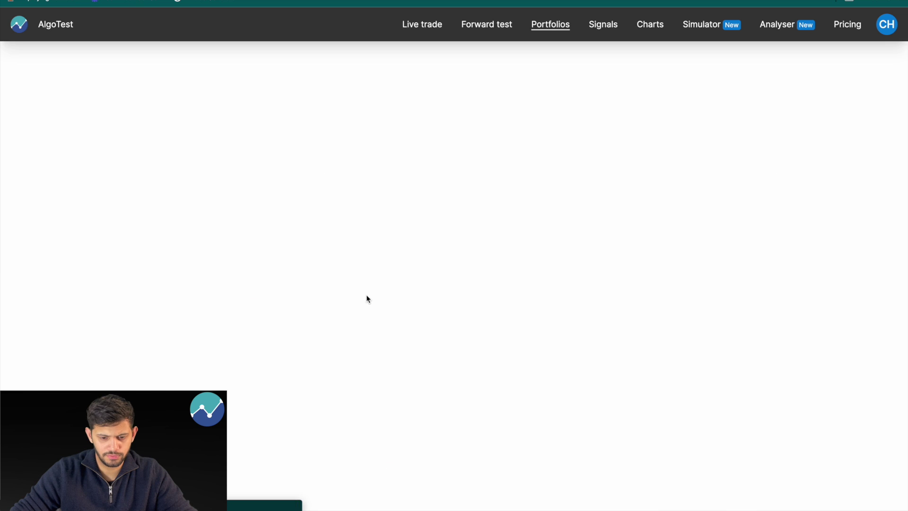
scroll(444, 200, "down", 10)
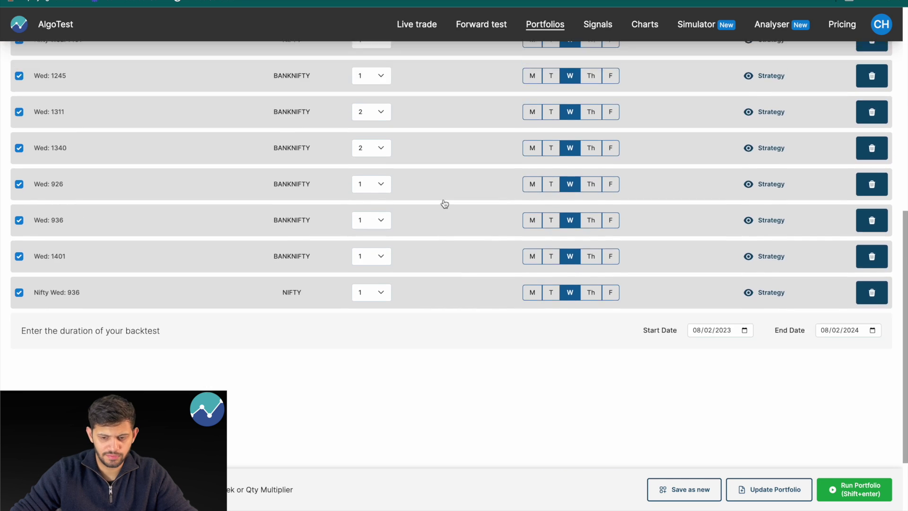
scroll(445, 203, "up", 10)
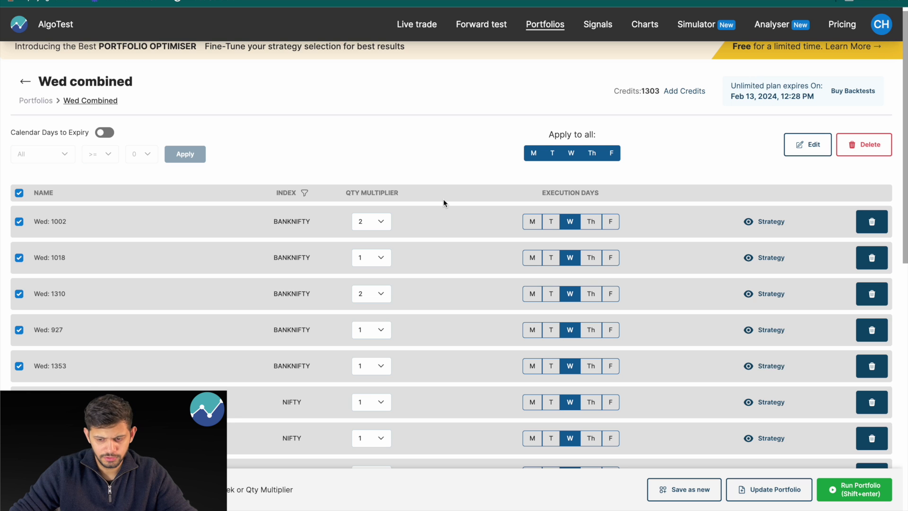
scroll(444, 202, "down", 10)
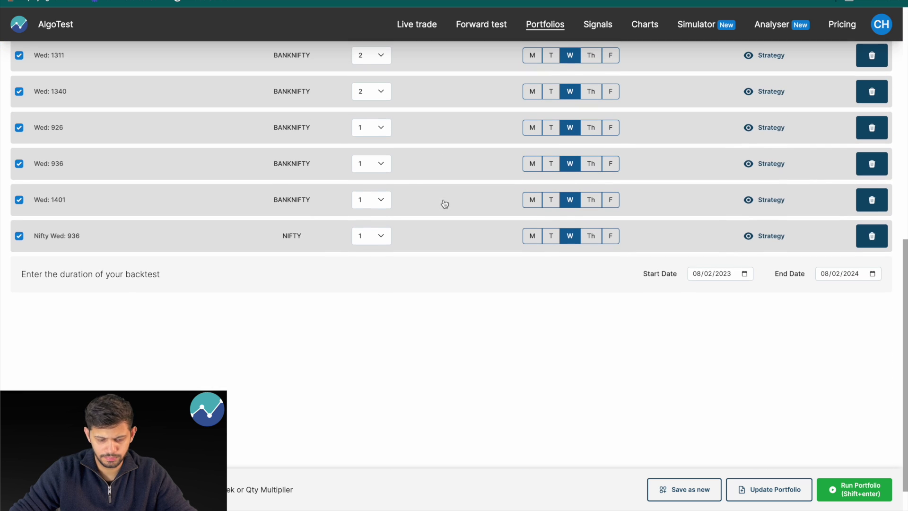
Set the backtest start date to 01/01/2017 and run the Wed combined portfolio.
left_click(694, 273)
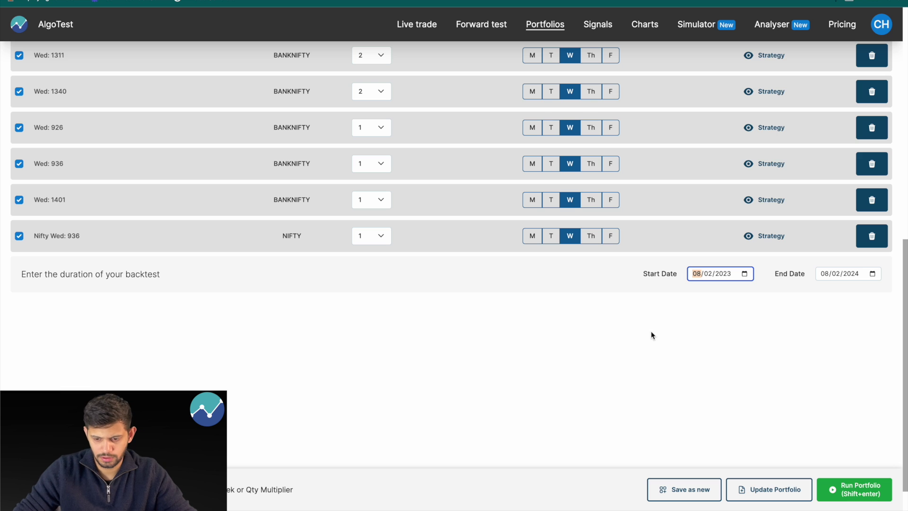
type("01012021")
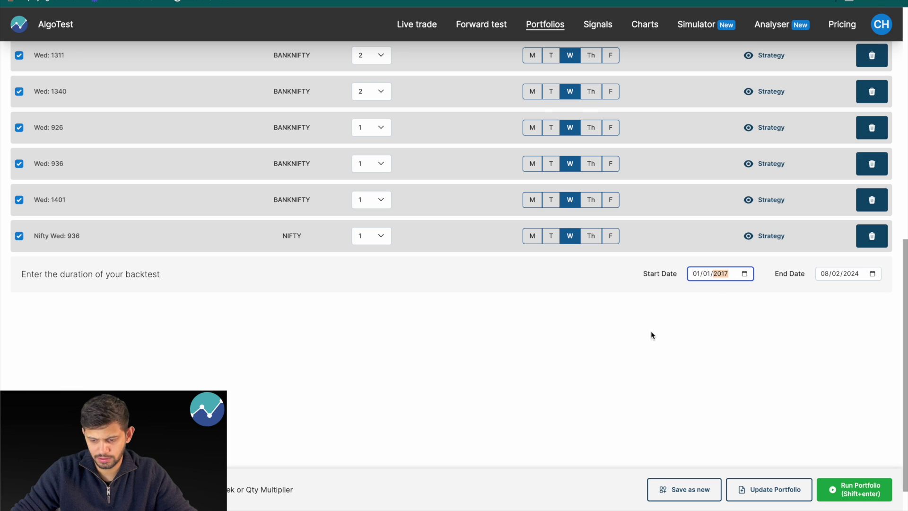
left_click(651, 335)
scroll(615, 308, "up", 10)
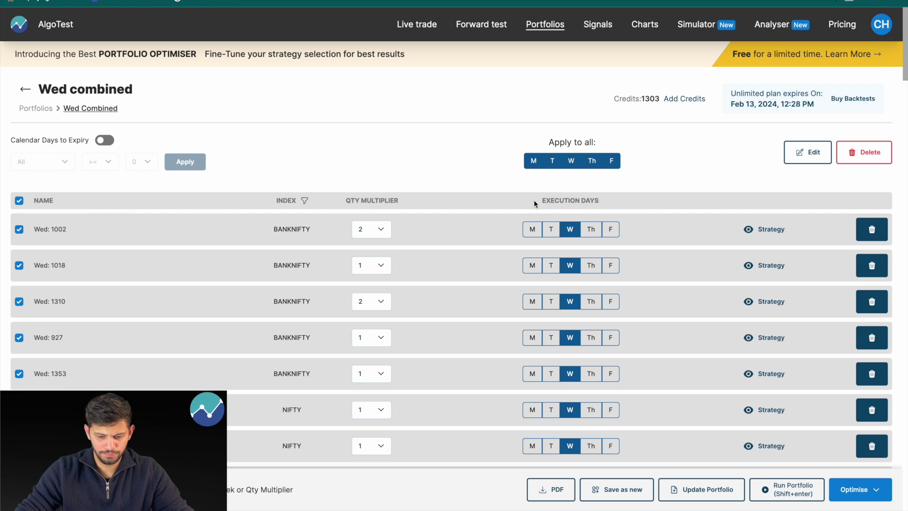
Examine the Wed combined portfolio's drawdown chart, yearly returns, and aggregate and per-strategy profit, win rate and drawdown statistics.
scroll(533, 203, "down", 3)
scroll(534, 205, "down", 15)
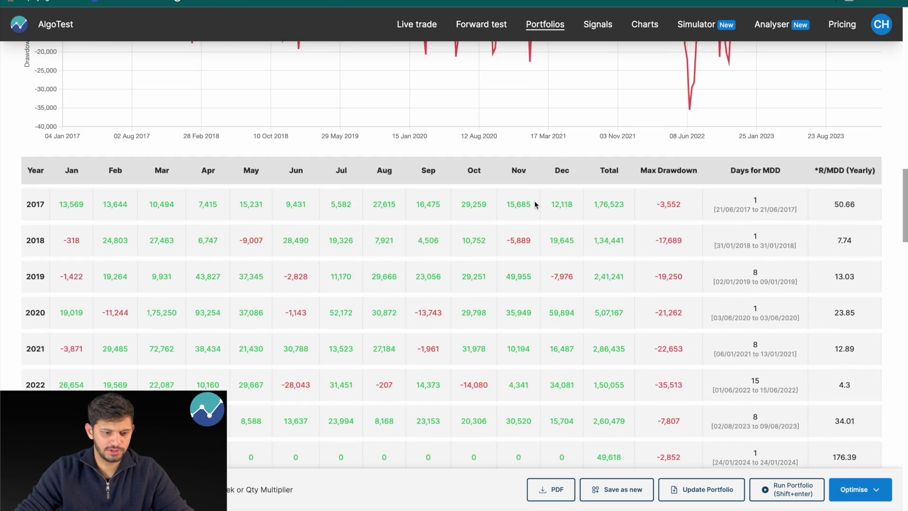
scroll(535, 204, "down", 10)
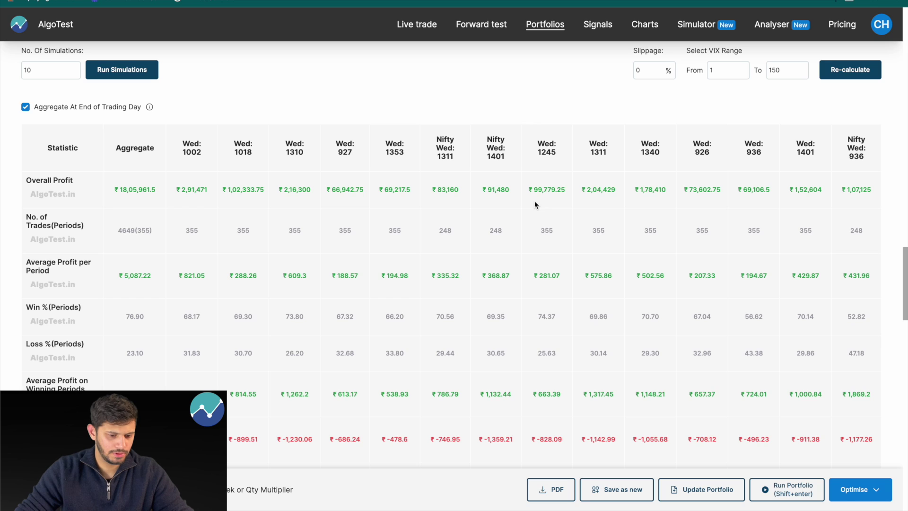
right_click(535, 203)
left_click(460, 231)
scroll(460, 231, "down", 3)
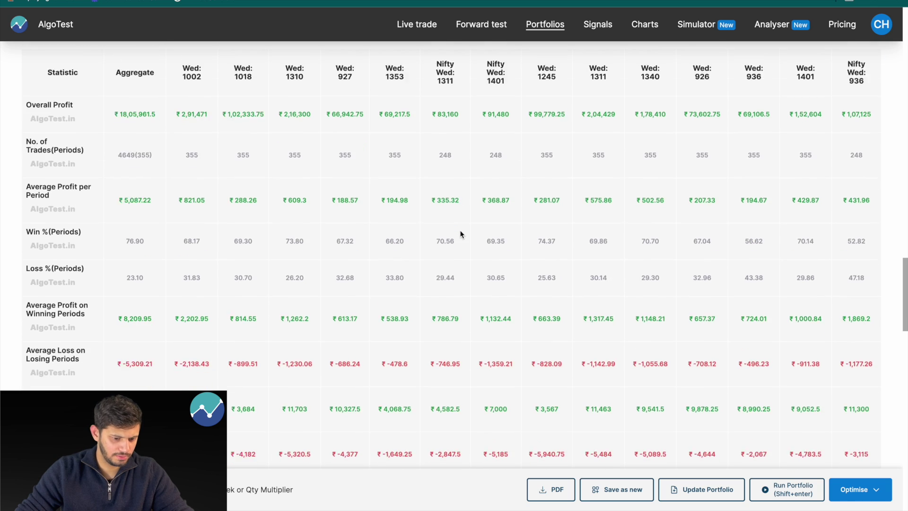
scroll(460, 234, "down", 5)
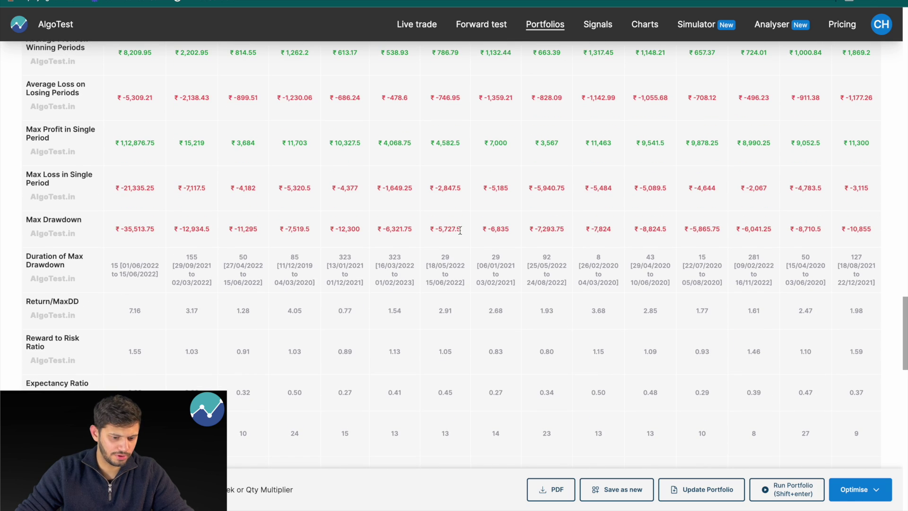
scroll(460, 231, "up", 3)
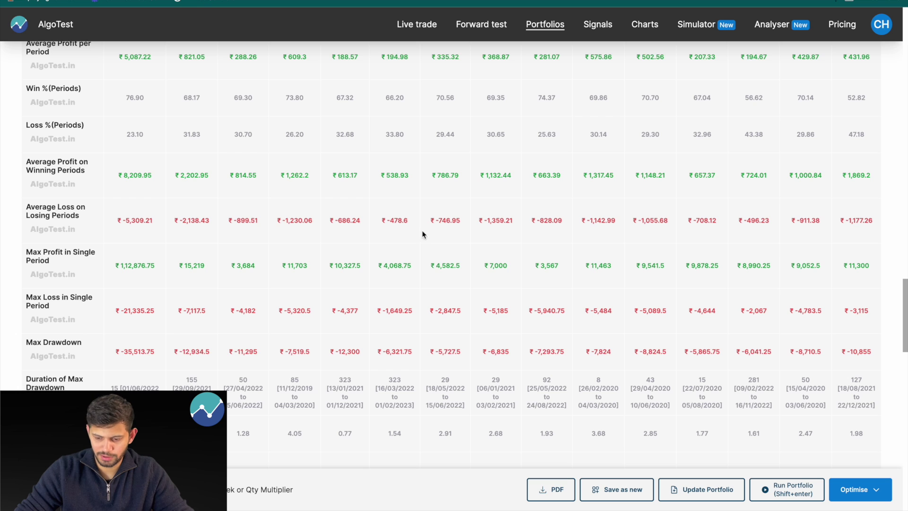
Set up a Maximum Drawdown optimisation on Wednesday with all strategies selected and at most 14 best strategies.
left_click(888, 490)
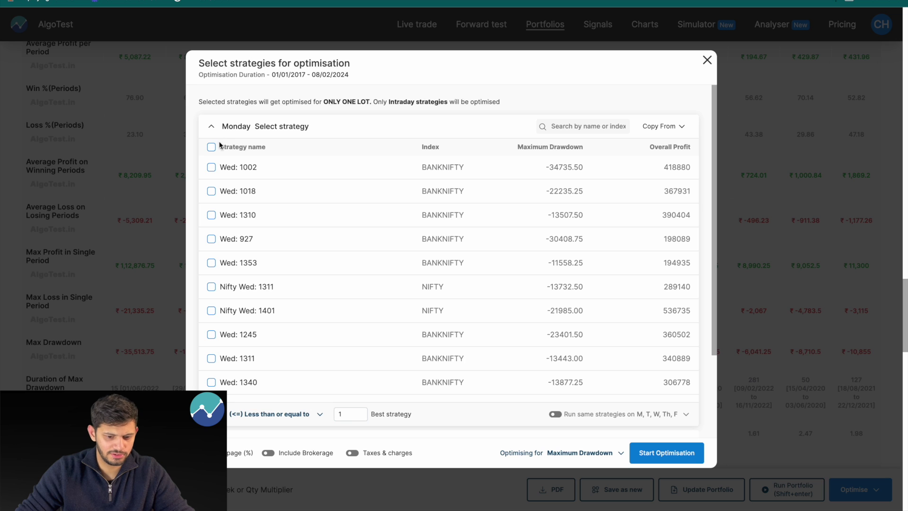
left_click(213, 127)
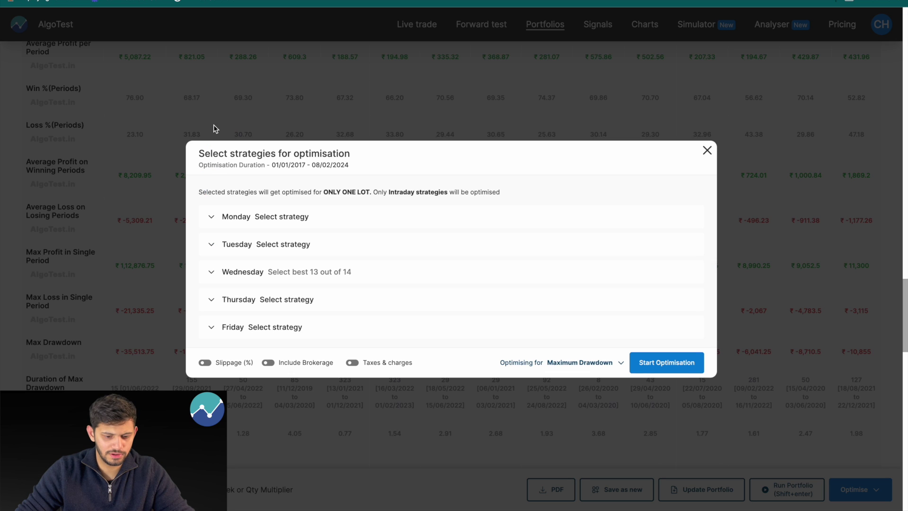
left_click(213, 271)
scroll(222, 217, "down", 1)
scroll(222, 217, "down", 5)
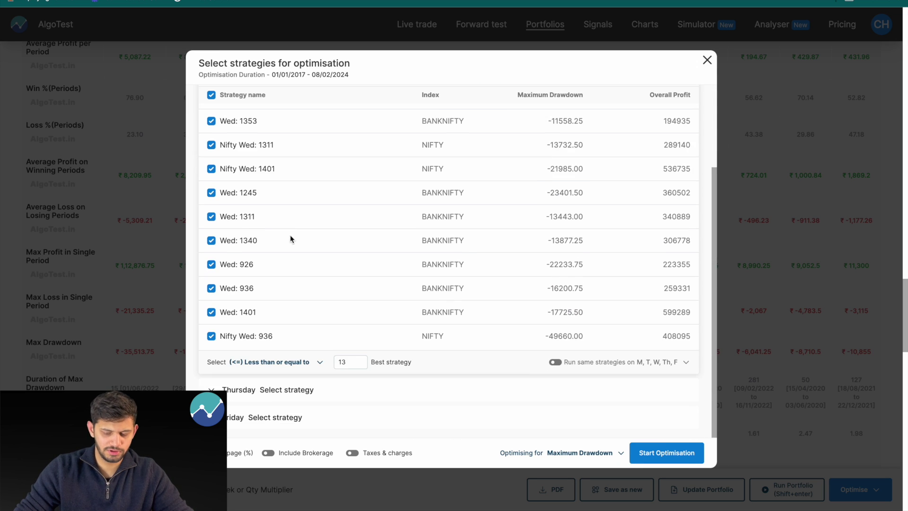
left_click(362, 360)
left_click(461, 363)
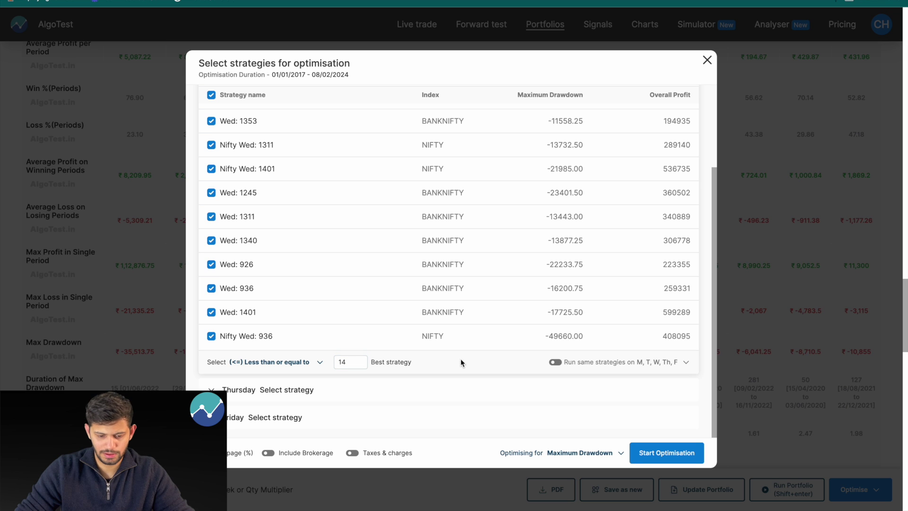
Run the Maximum Drawdown optimisation and open the optimised portfolio to see which strategies it keeps.
left_click(672, 452)
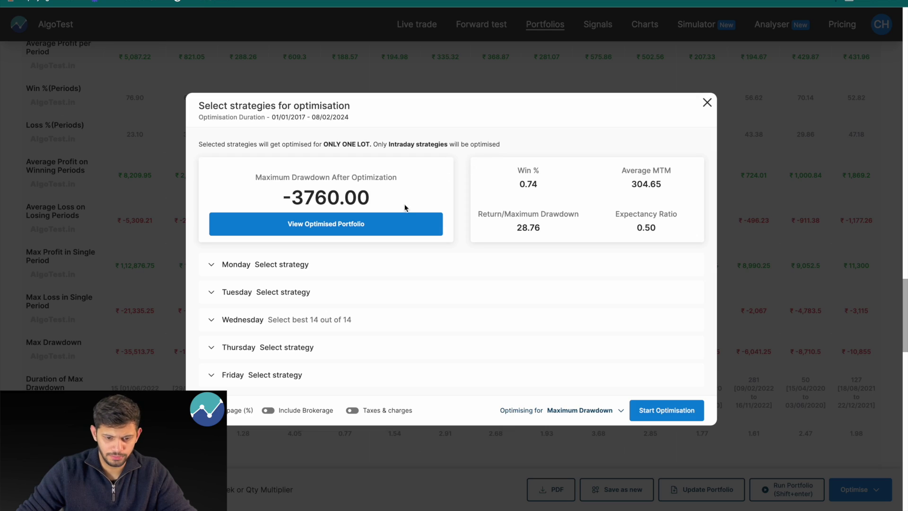
left_click(404, 225)
scroll(403, 225, "up", 15)
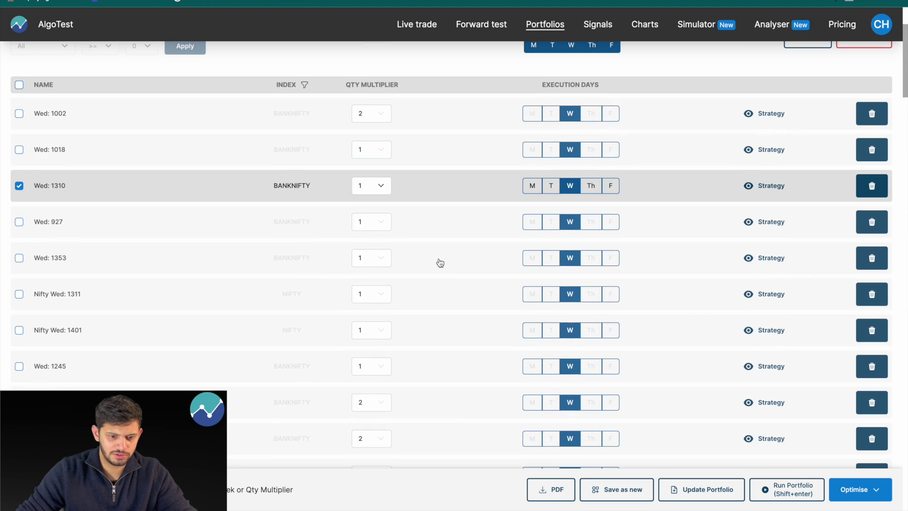